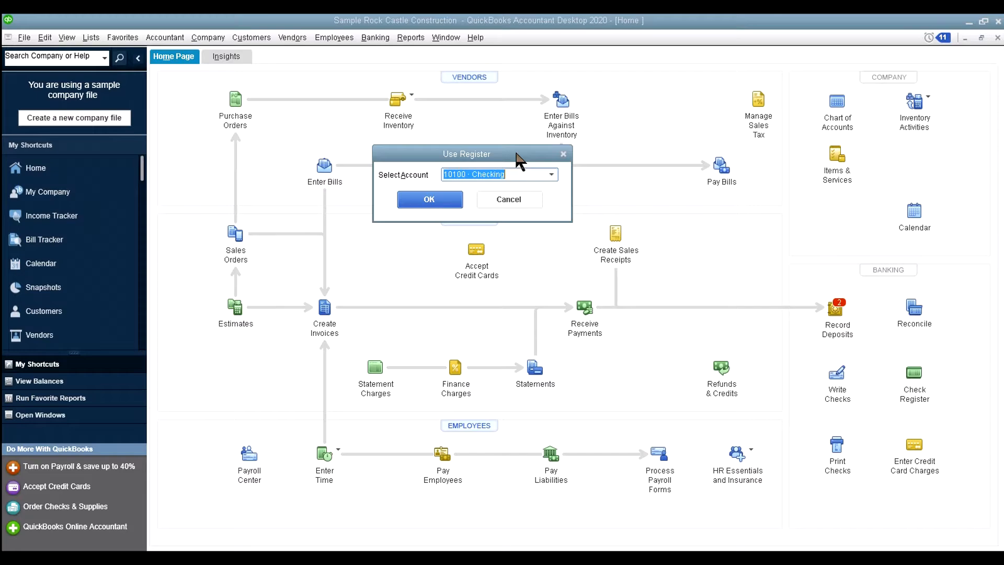
Open the register of the 10100 · Checking account
left_click(552, 175)
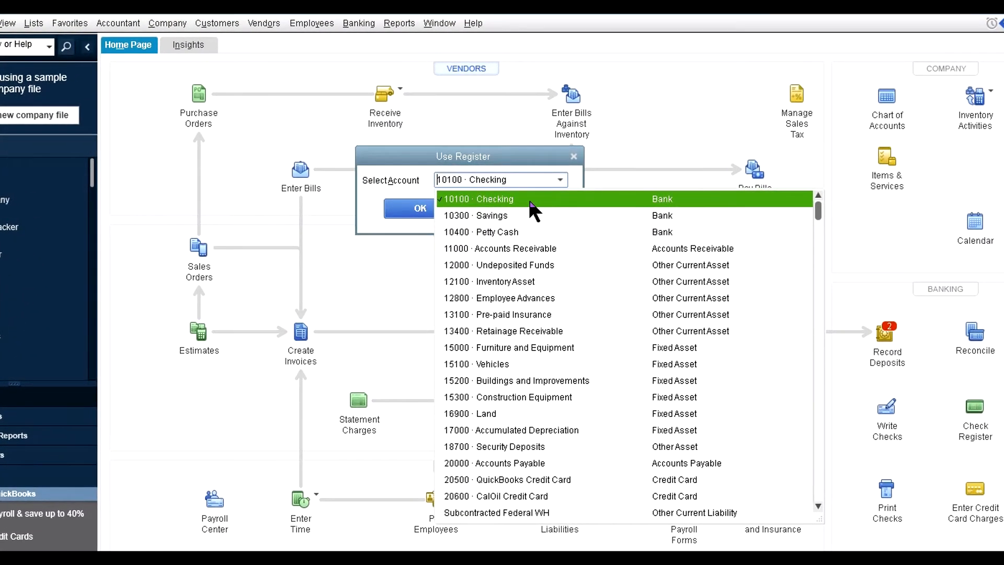
left_click(528, 199)
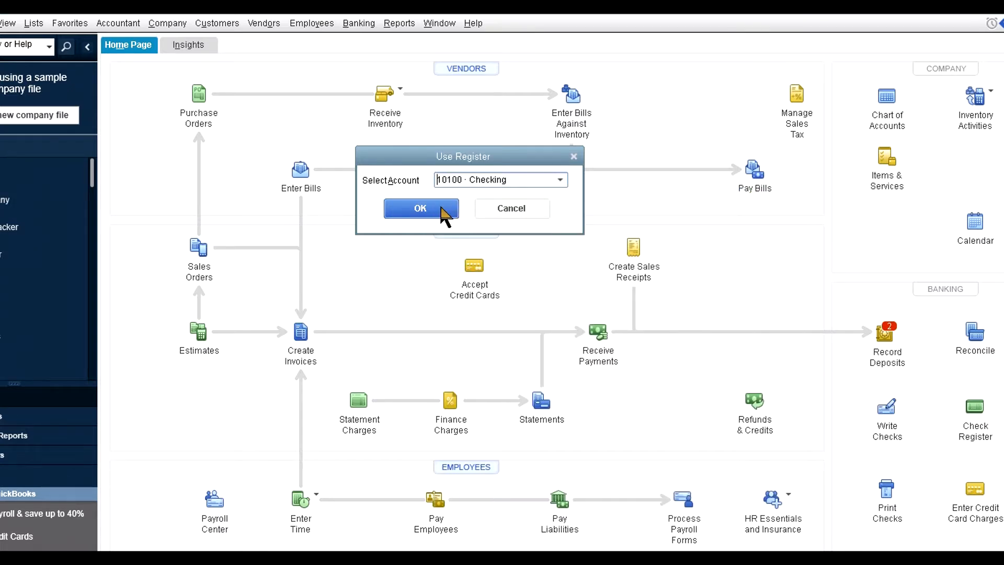
left_click(420, 208)
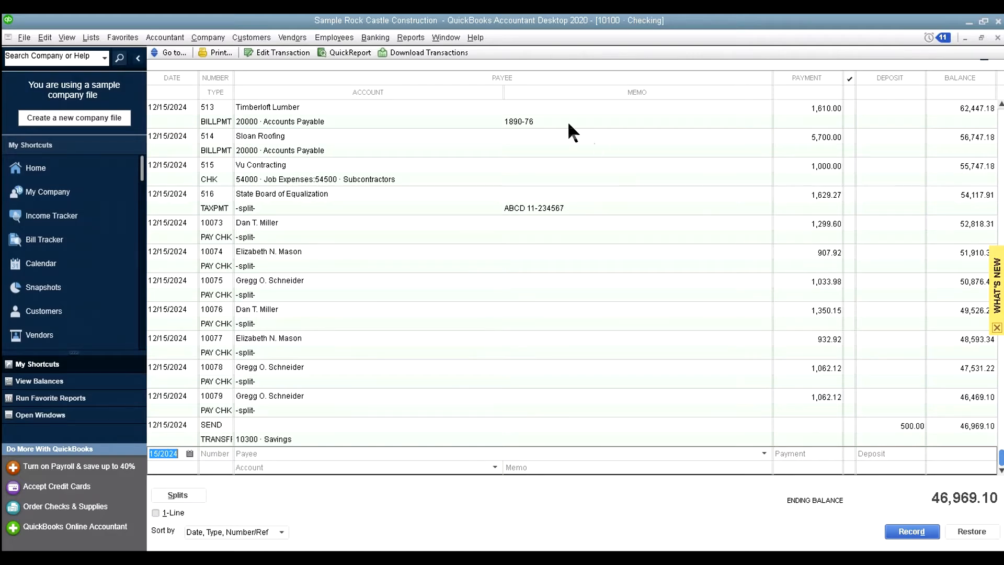
Begin reconciling Checking with statement date 11/30/2024 and ending balance 56,000.00, and hide transactions after the statement's end date
left_click(384, 37)
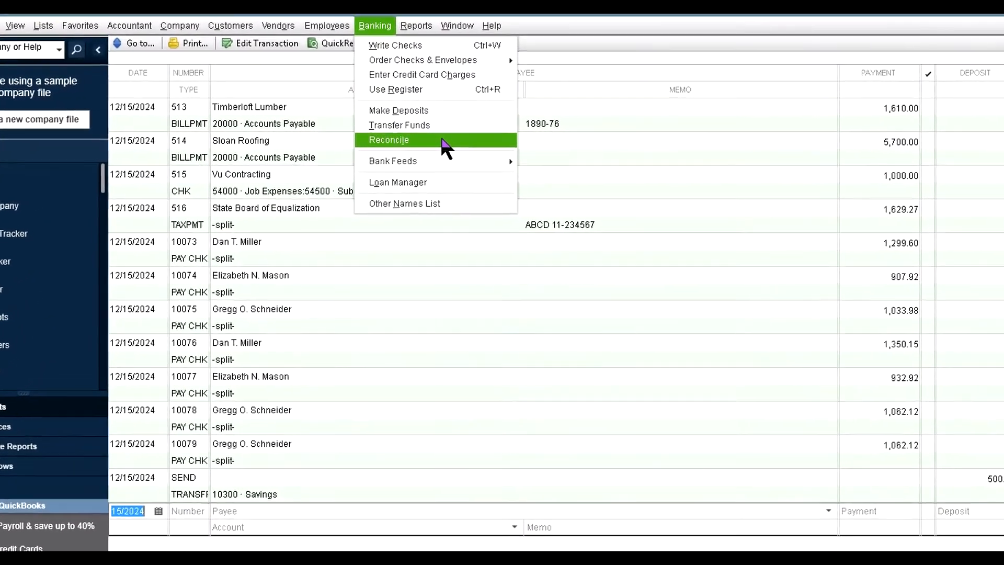
left_click(441, 140)
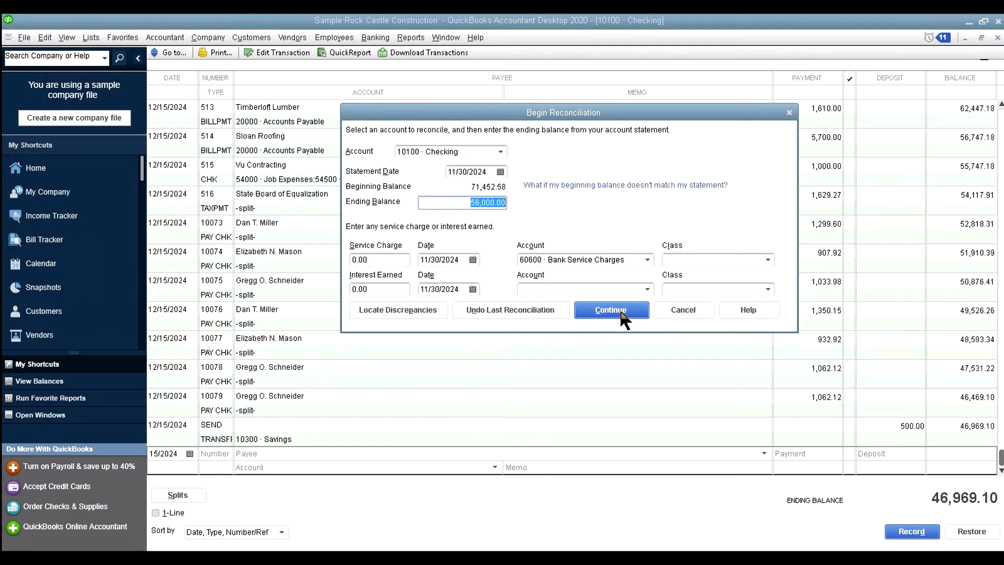
left_click(611, 309)
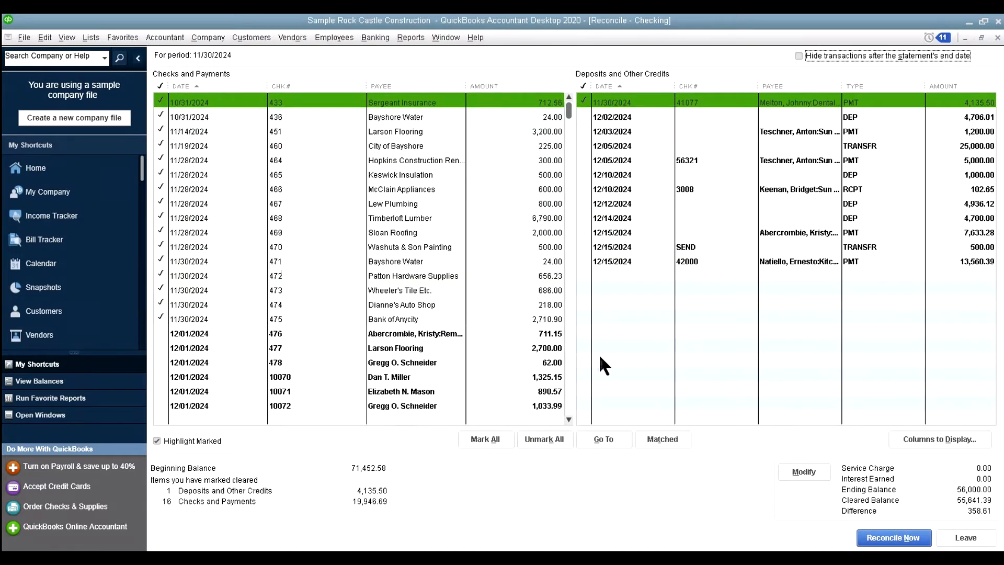
left_click(846, 54)
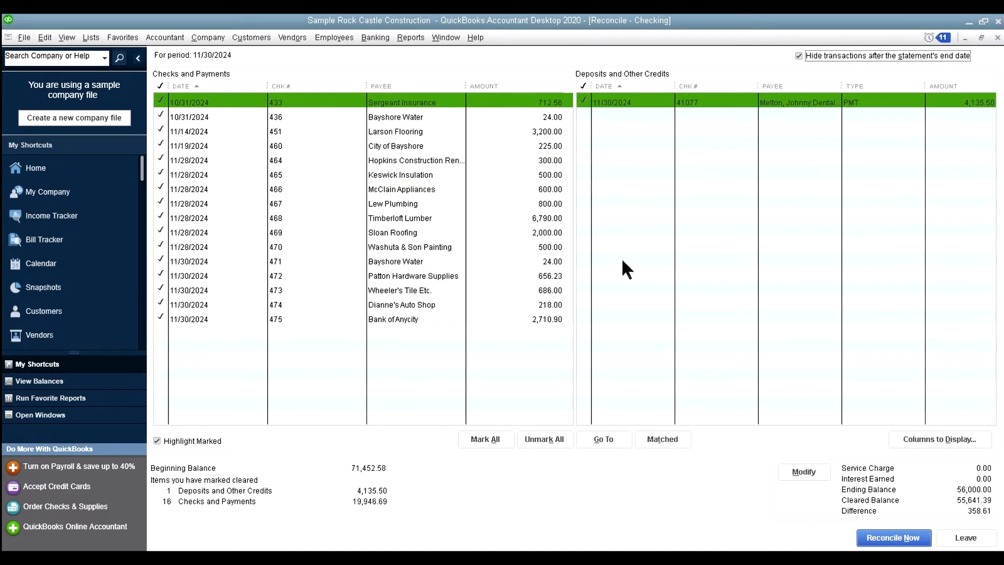
Mark all listed transactions as cleared and modify the reconciliation's ending balance to 55,641.39
left_click(499, 439)
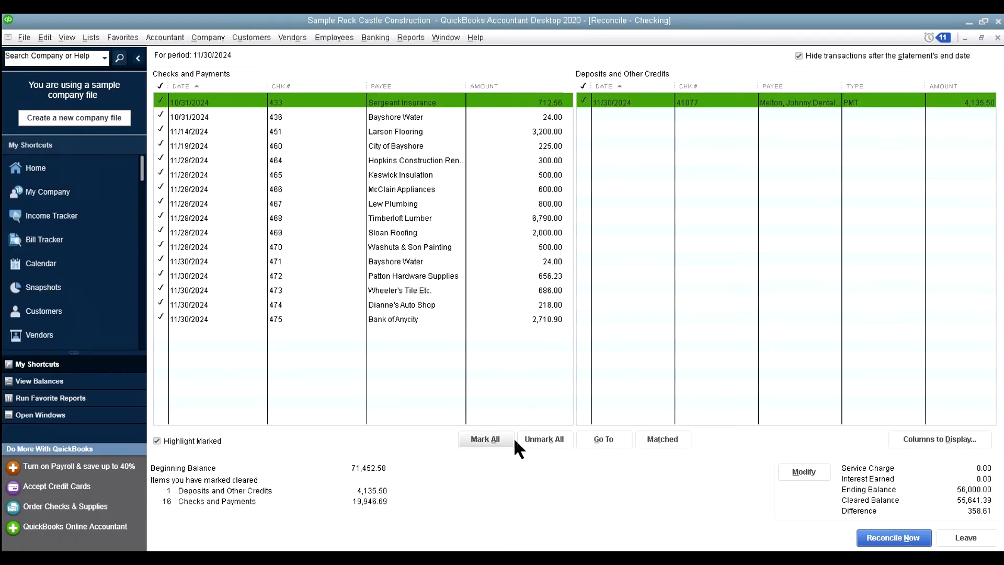
type("55641.39")
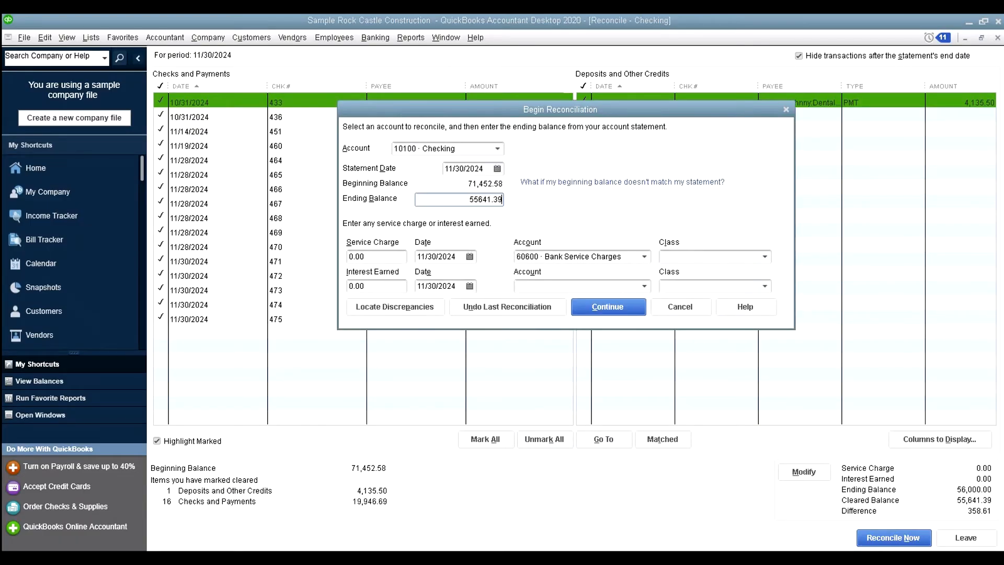
key("Tab")
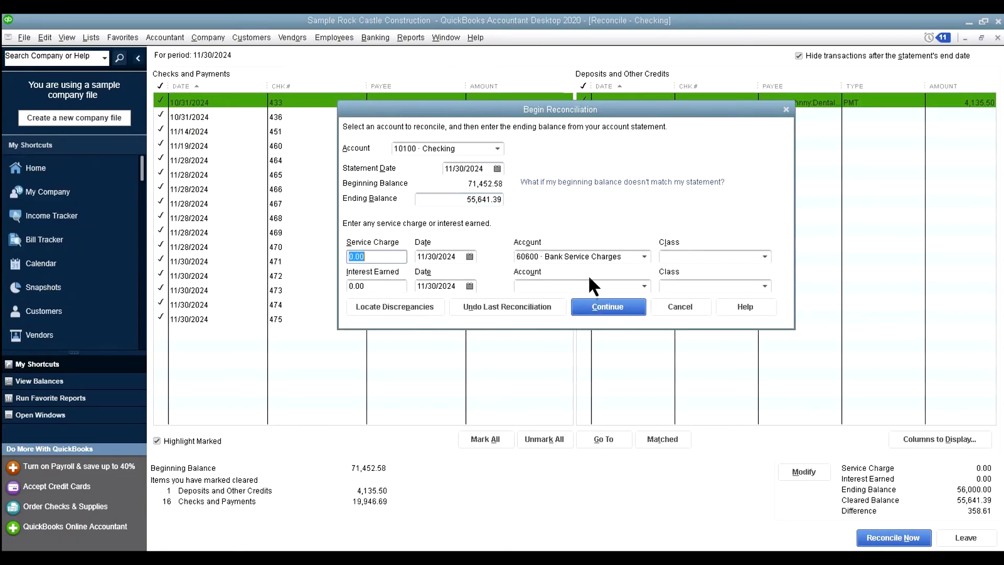
left_click(603, 309)
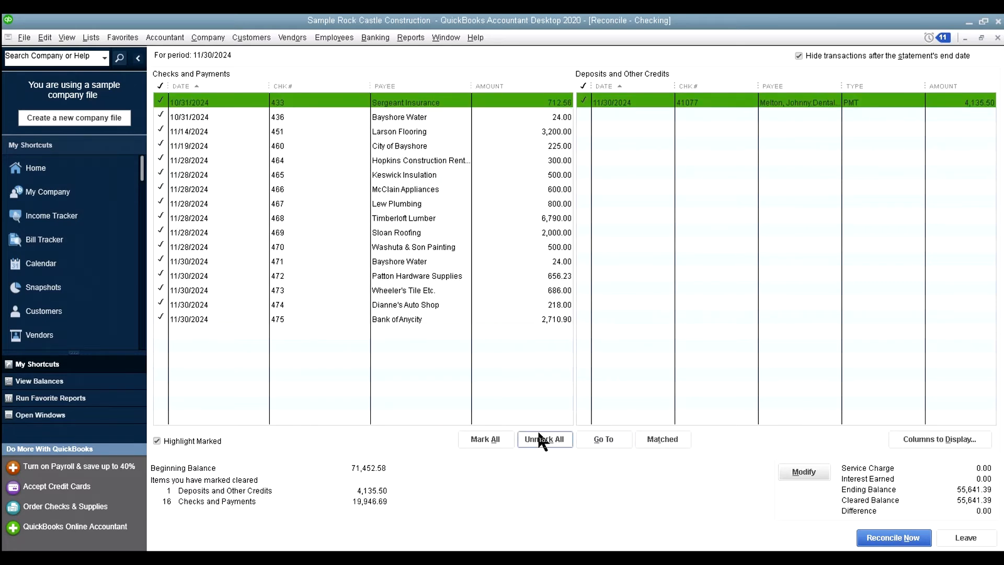
Unmark all transactions, and mark only the 4,135.50 payment dated 11/30/2024 under deposits and other credits as cleared
left_click(524, 439)
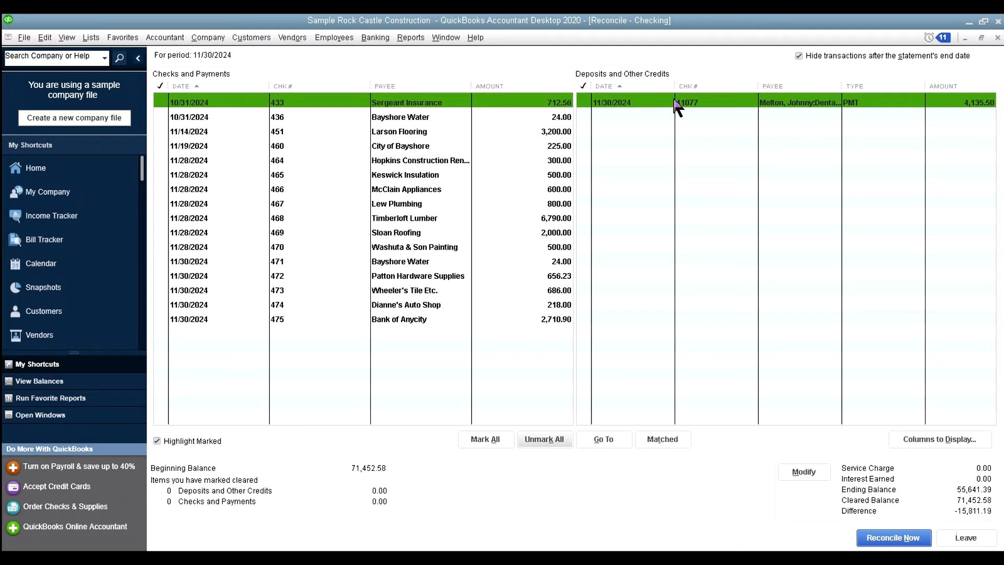
left_click(644, 100)
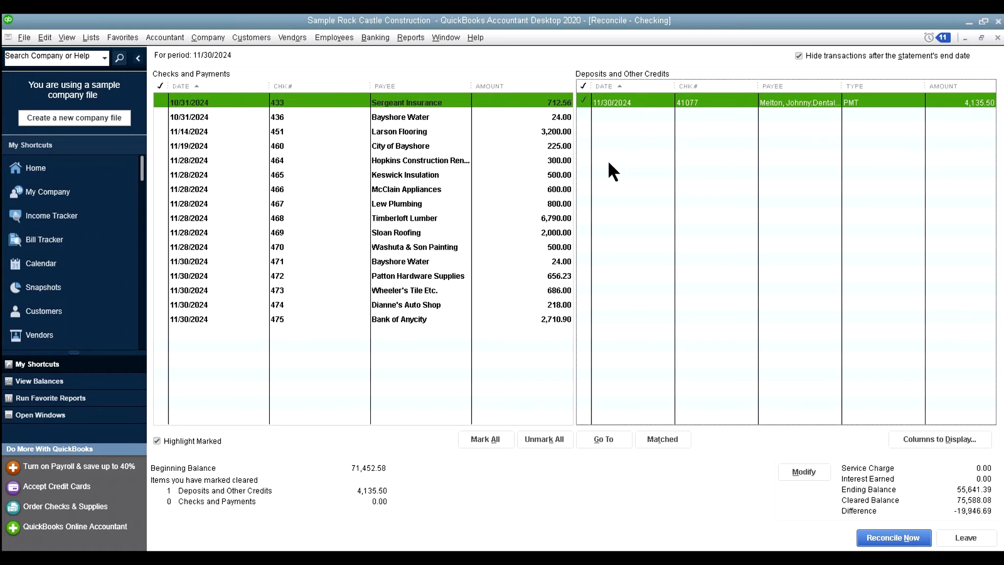
Mark every listed item under checks and payments as cleared one by one, working from check 475 up to check 433
left_click(510, 304)
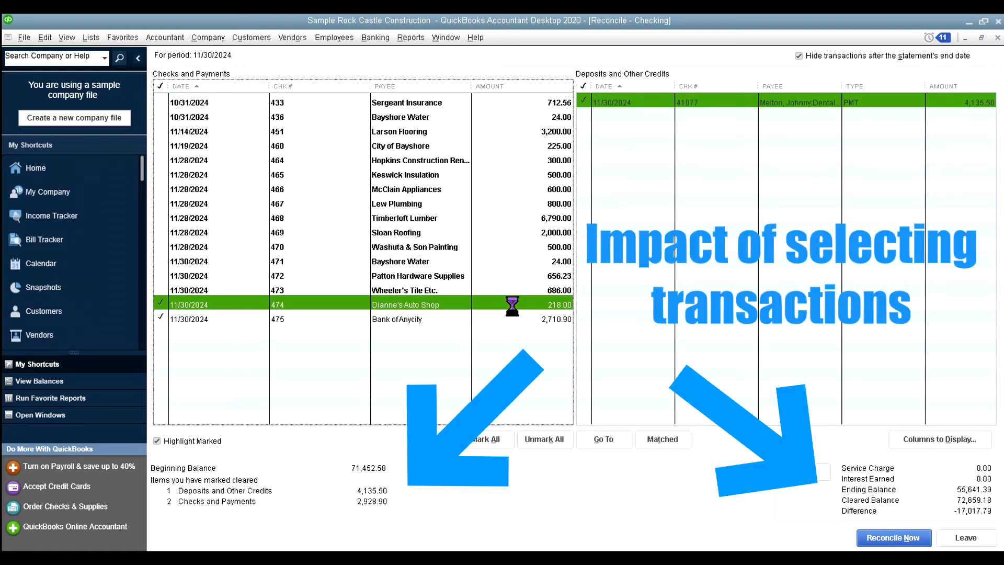
left_click(523, 290)
left_click(516, 260)
left_click(516, 247)
left_click(513, 276)
left_click(522, 232)
left_click(528, 203)
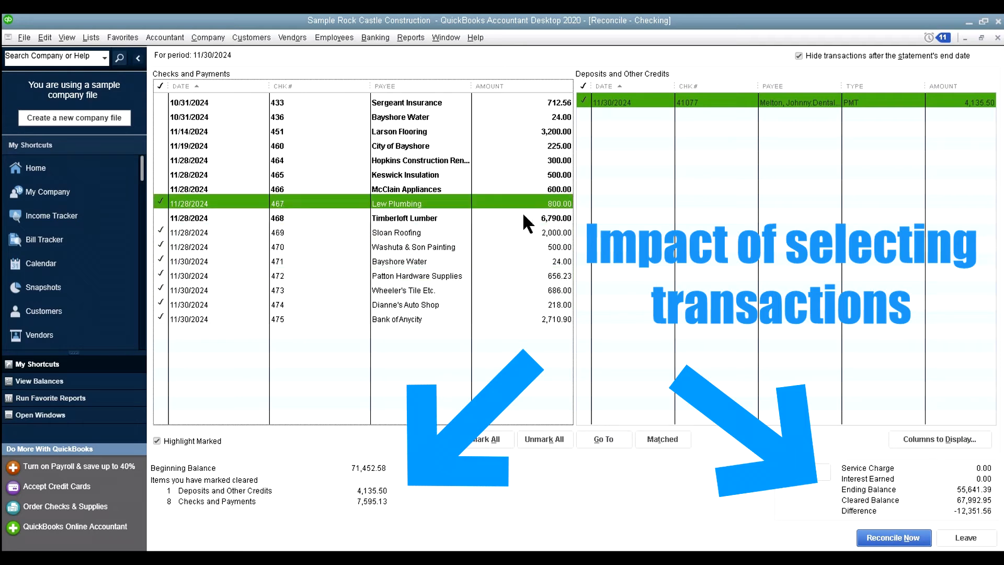
left_click(523, 216)
left_click(527, 188)
left_click(533, 174)
left_click(535, 160)
left_click(536, 146)
left_click(536, 132)
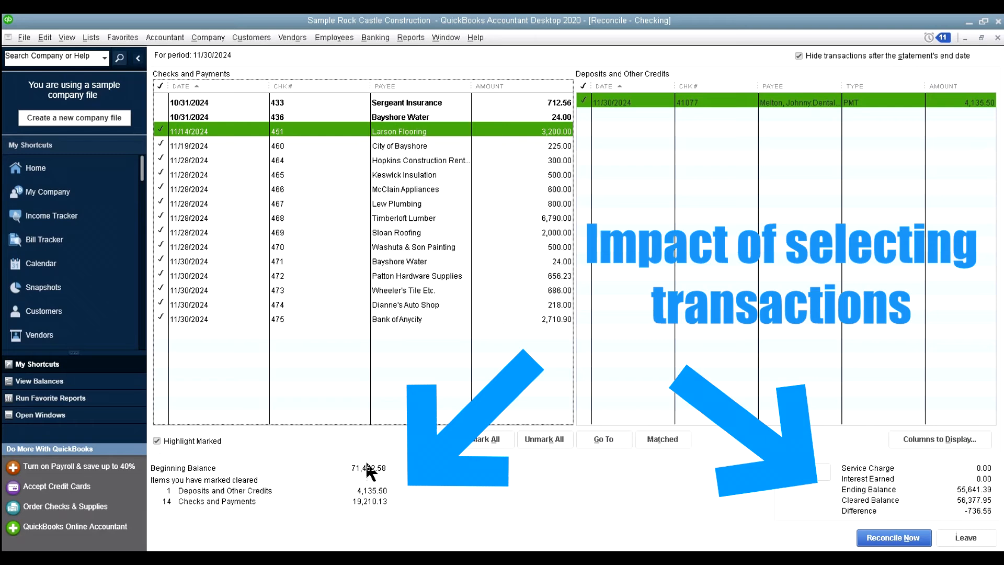
left_click(524, 117)
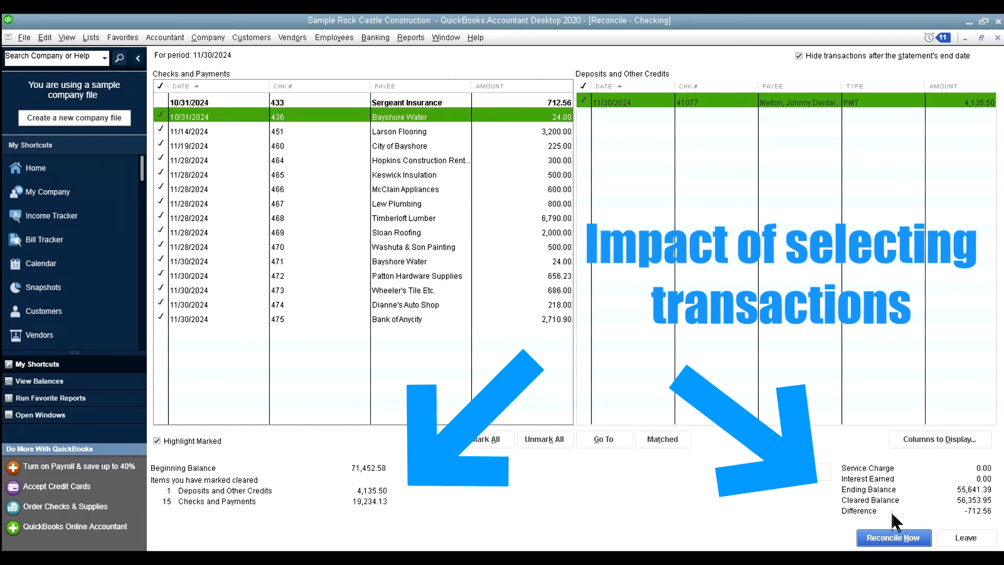
left_click(541, 102)
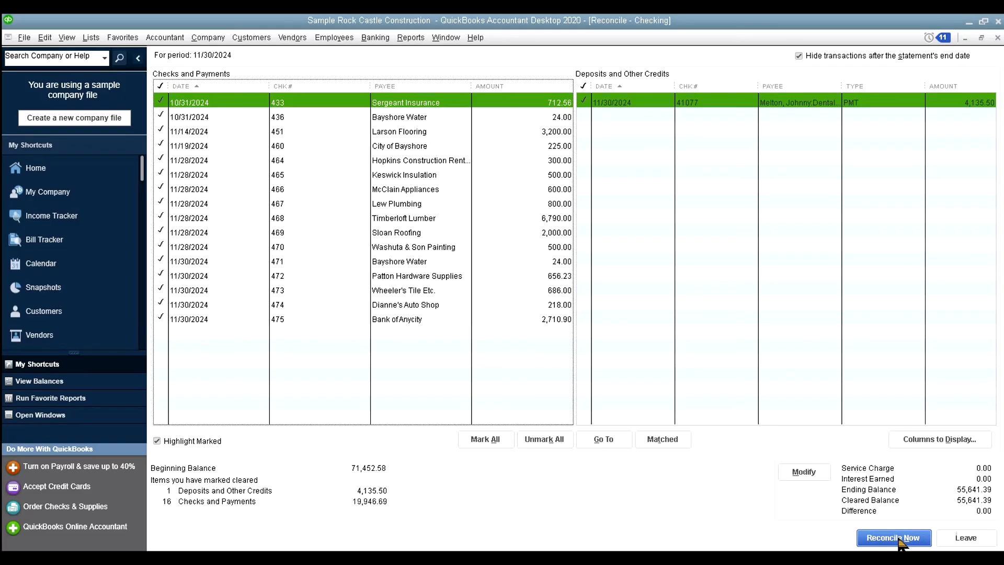
Complete the Checking reconciliation and dismiss the reconciliation report selection without displaying or printing a report
left_click(897, 537)
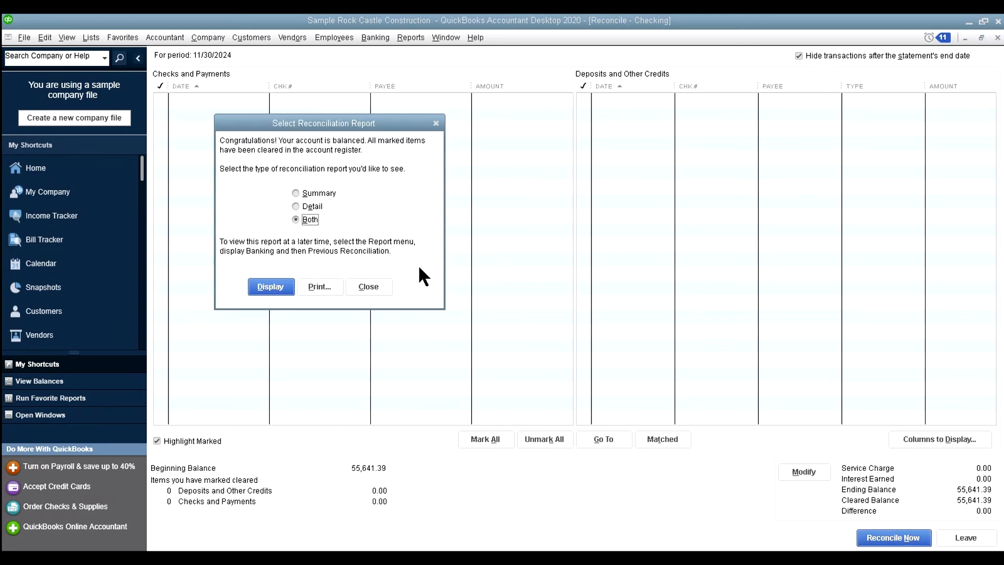
left_click(369, 286)
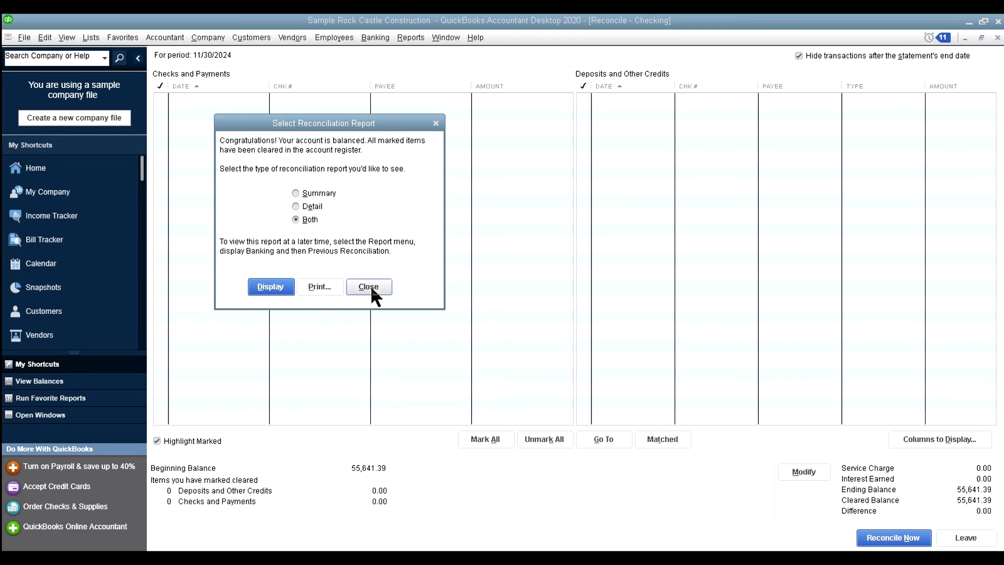